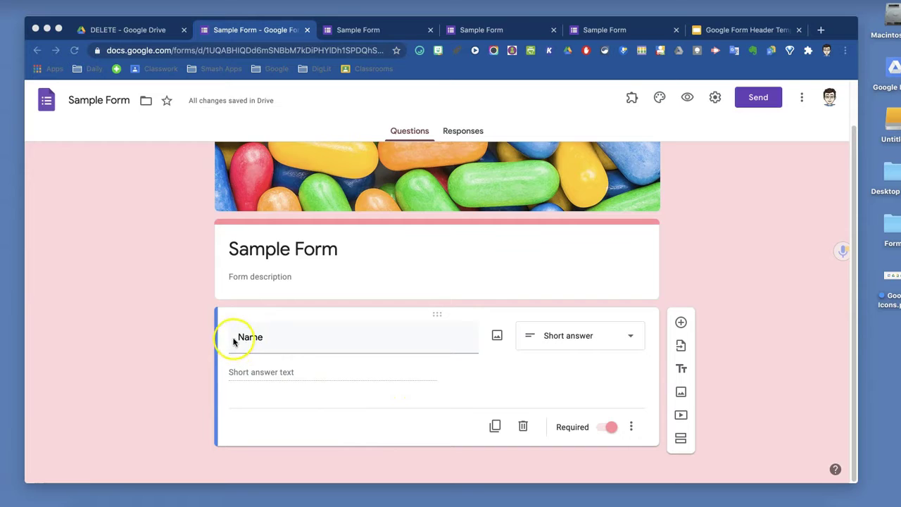
Add a new question titled 'Which Google tool would you like to learn more about?'.
click(681, 322)
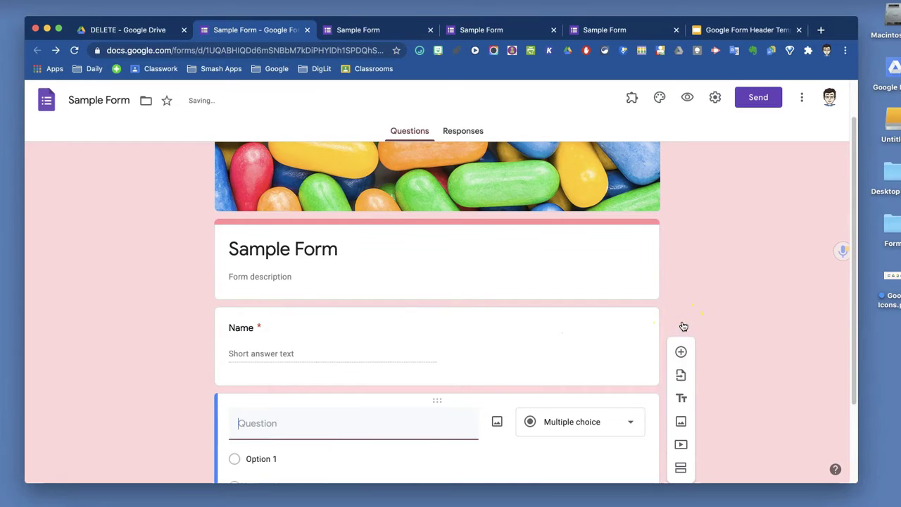
text(Wgu)
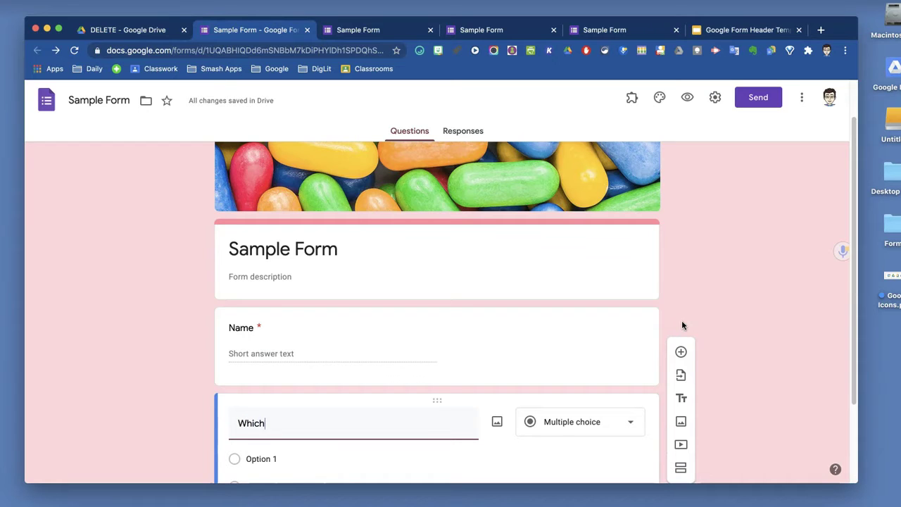
text(Google too)
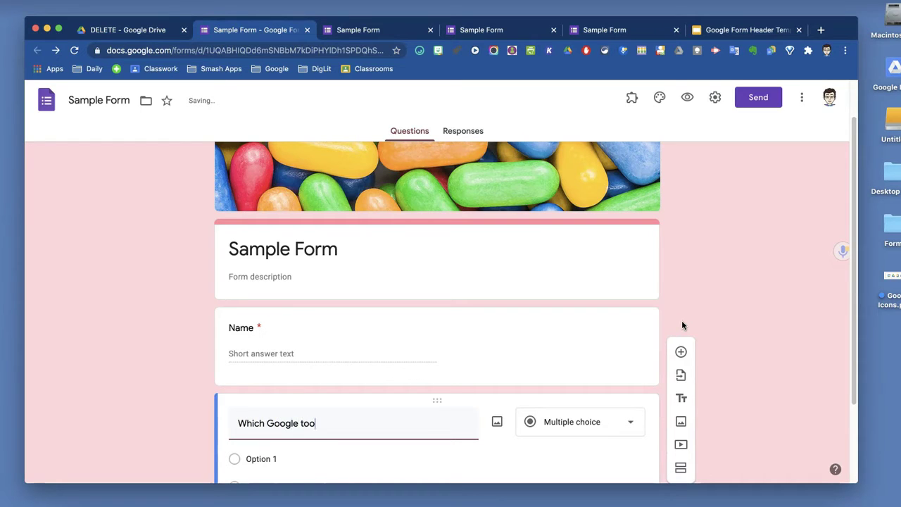
text(l would you like to learn more about)
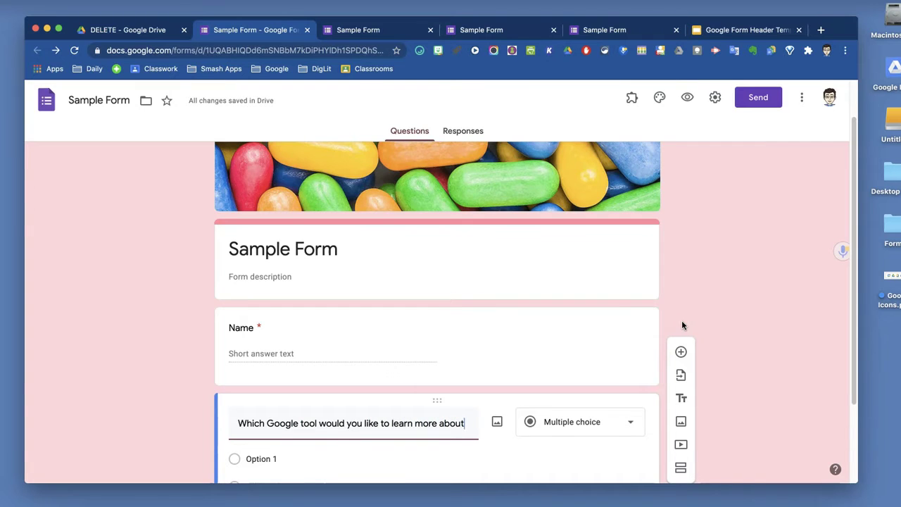
text(?)
scroll(629, 328, down, 2)
Enter the answer options Docs, slides, Sheets and Forms.
click(282, 368)
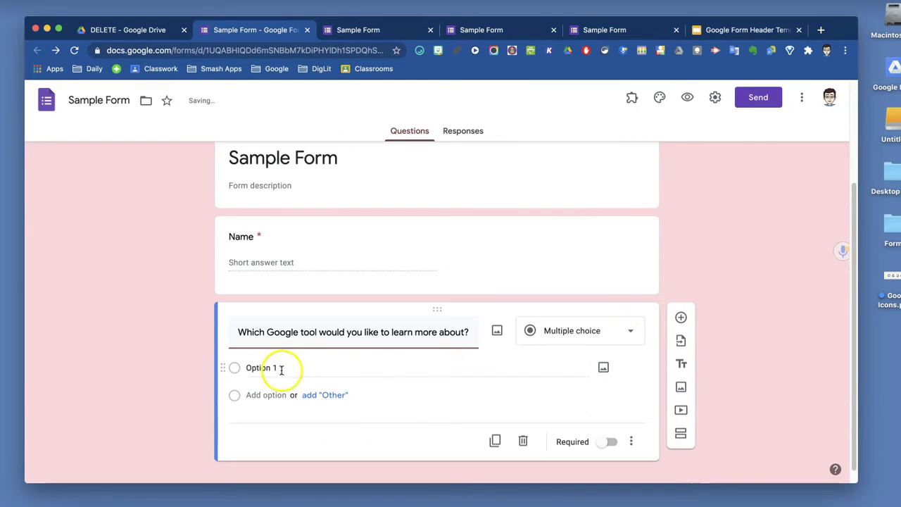
text(Docs)
key(Return)
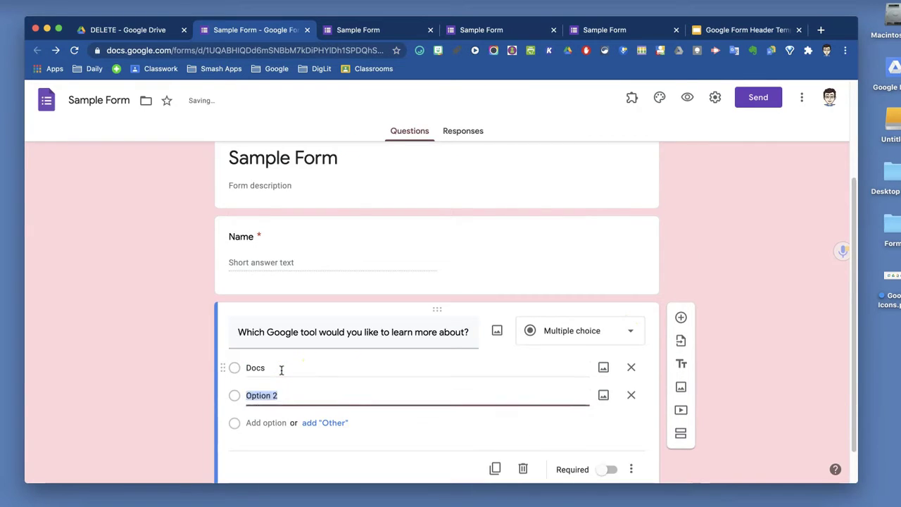
text(slides)
key(Return)
text(Sheets)
key(Return)
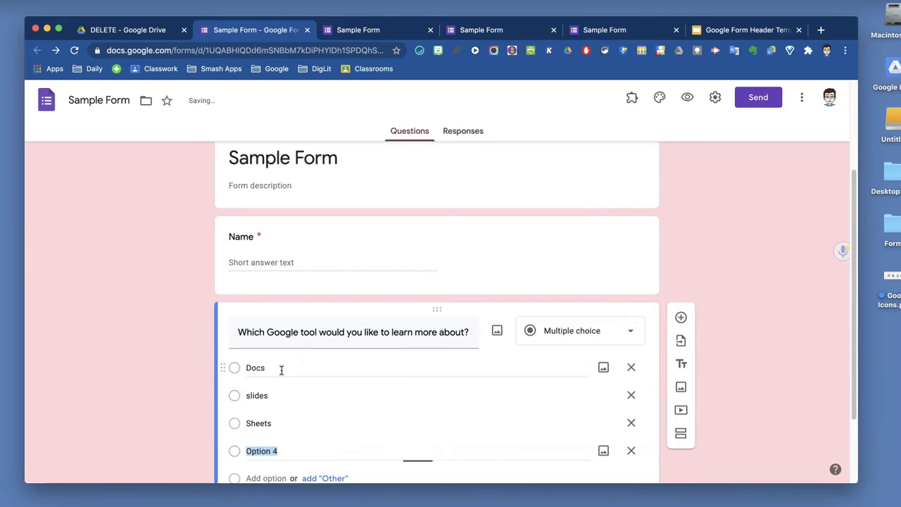
text(fo)
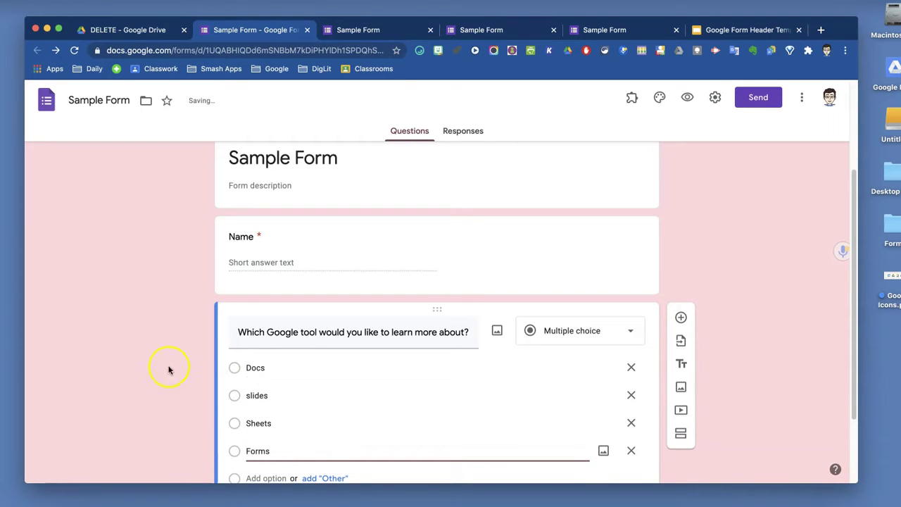
Capitalize the option to 'Slides' and finish editing the question.
click(250, 395)
double_click(250, 396)
text(S)
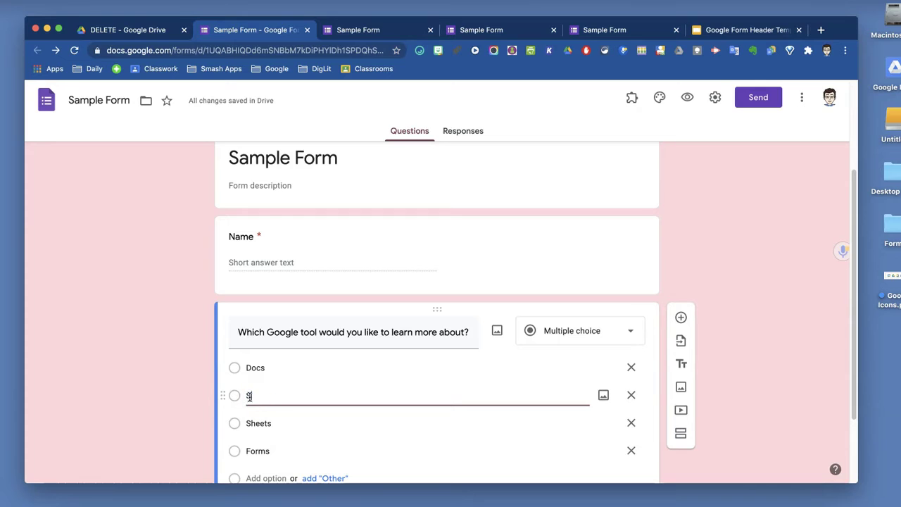
scroll(747, 370, down, 2)
click(759, 364)
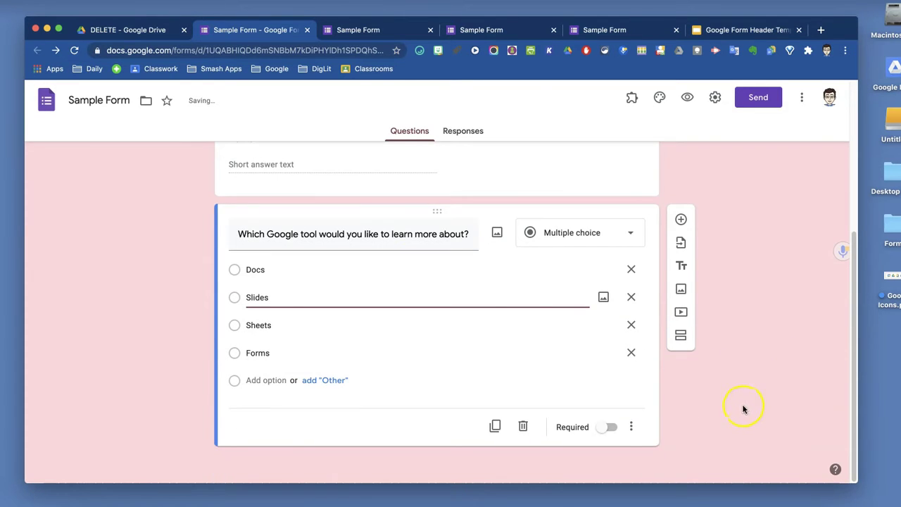
click(625, 459)
mouse_move(285, 353)
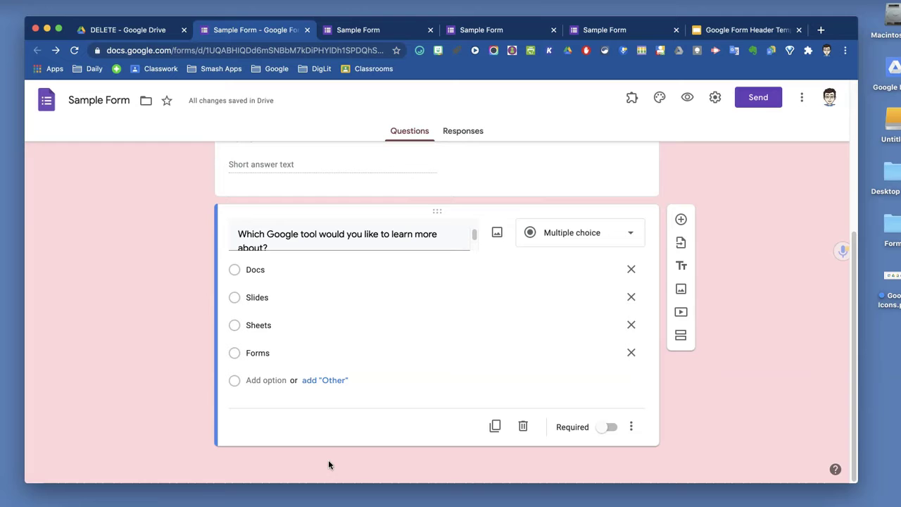
Add a section titled Docs with a Formatting question offering yes and No.
click(681, 335)
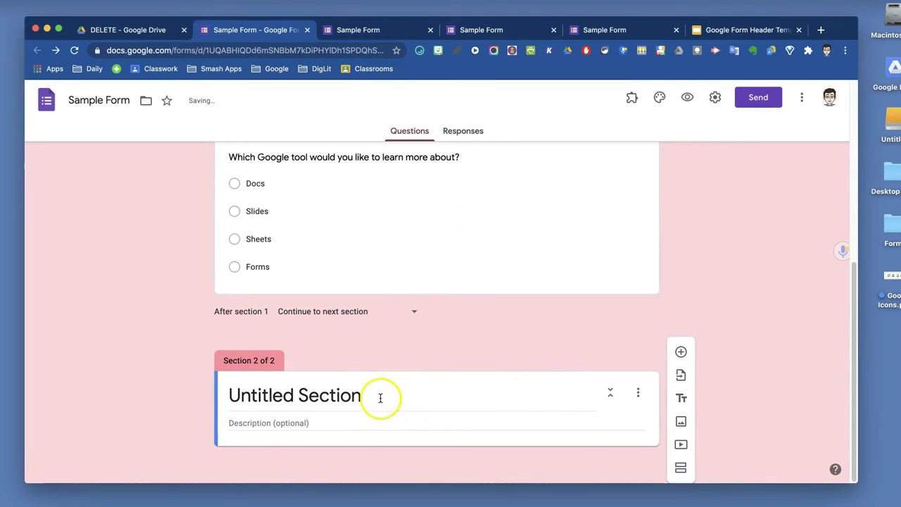
click(380, 398)
text(Doc)
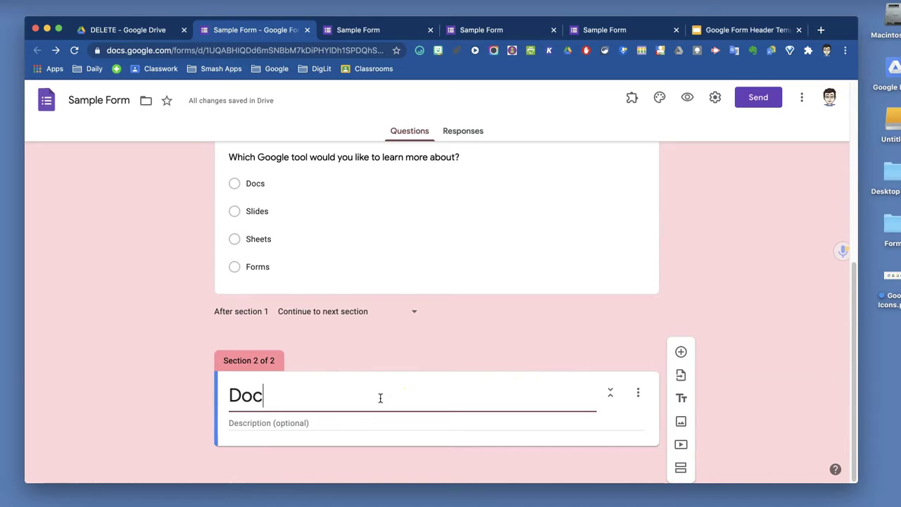
text(s)
click(680, 353)
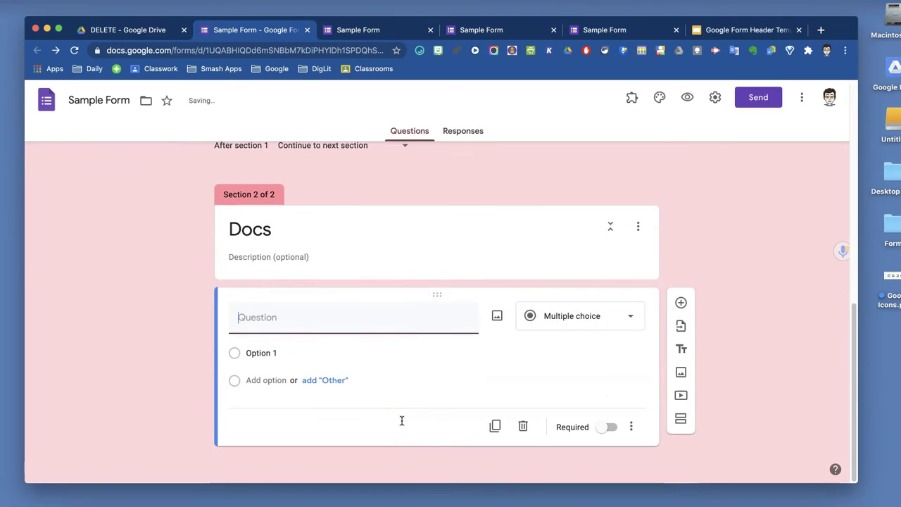
text(Formatting)
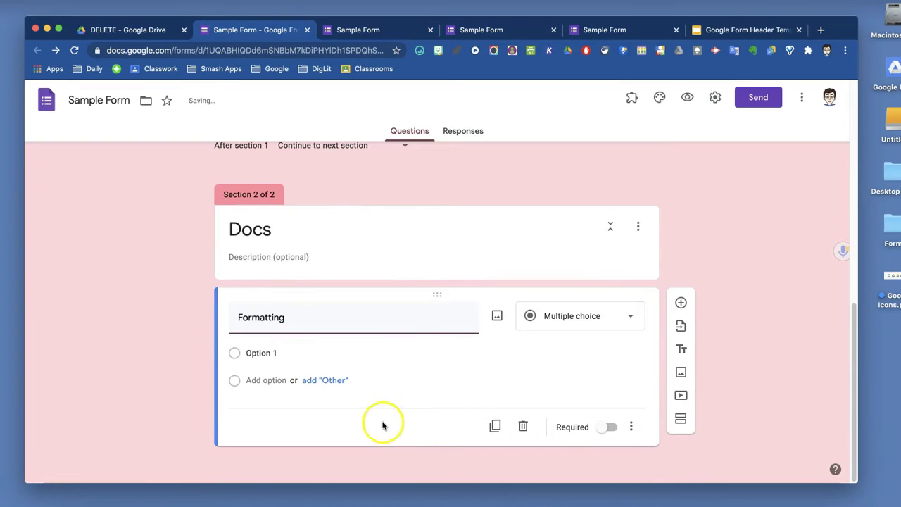
click(269, 355)
text(ye)
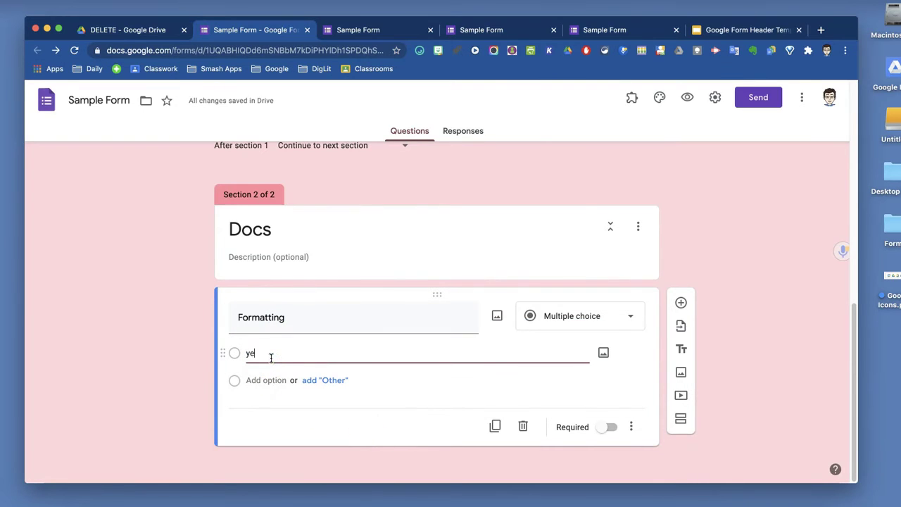
text(s)
click(285, 348)
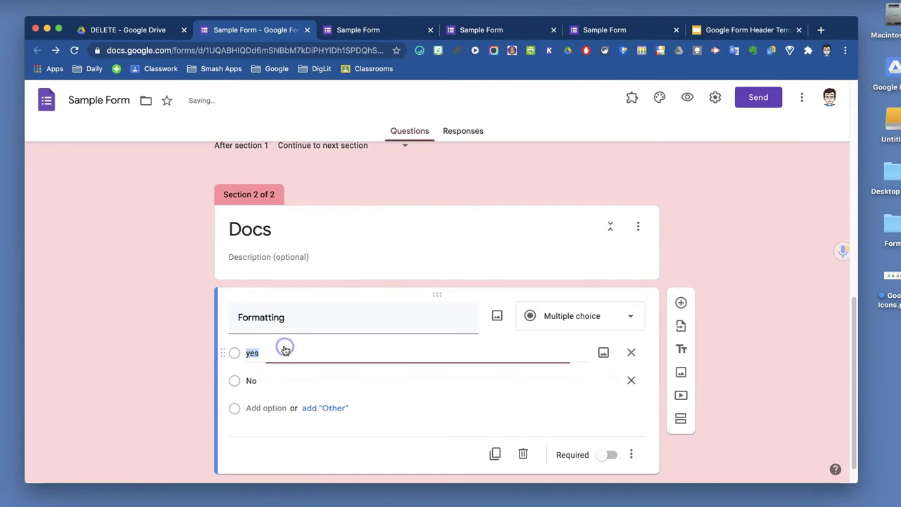
Add a Sharing question with yes and No options, then append a new section.
click(681, 275)
text(S)
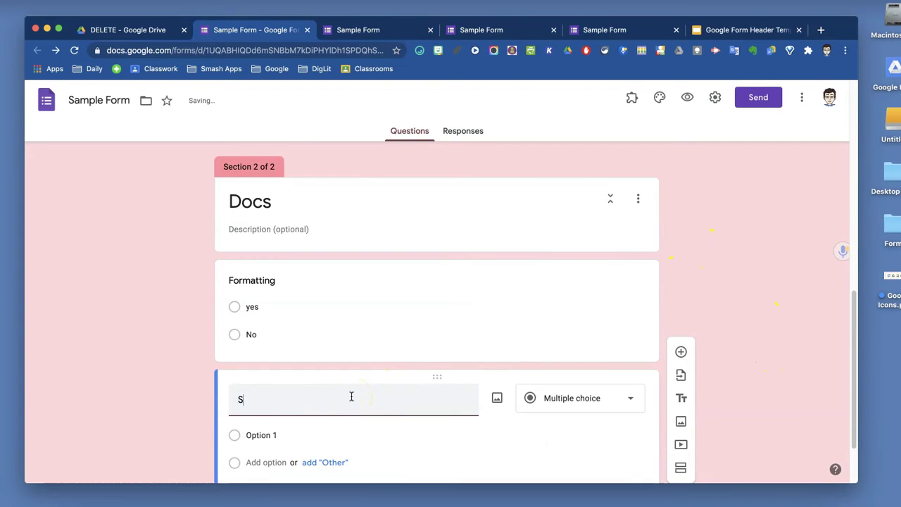
text(haring)
scroll(351, 397, down, 3)
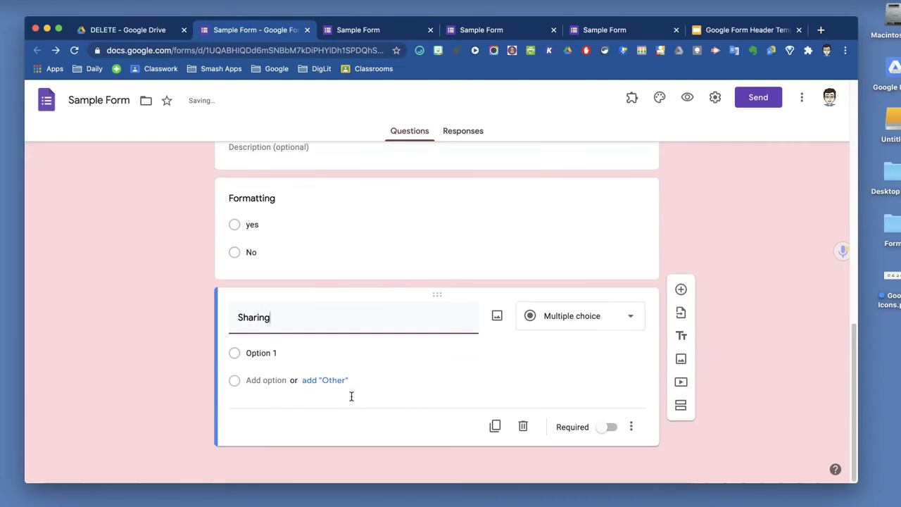
click(262, 352)
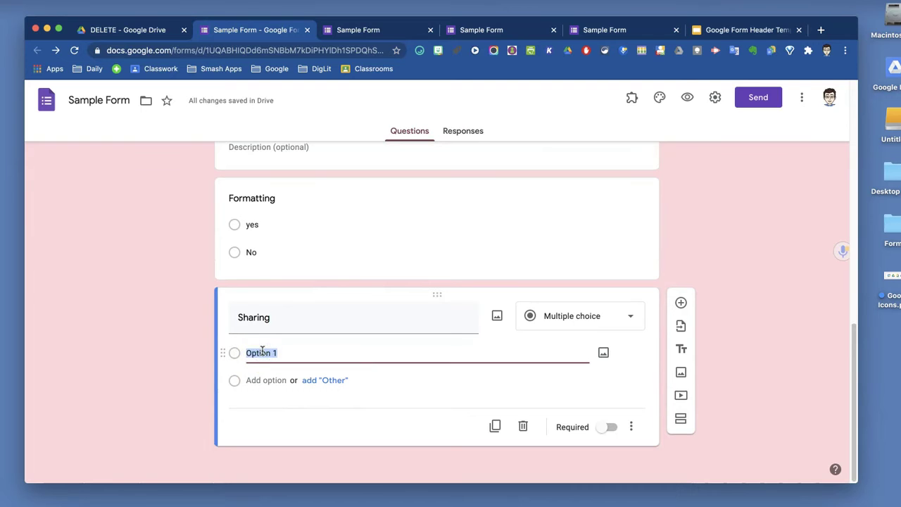
text(yes)
click(286, 345)
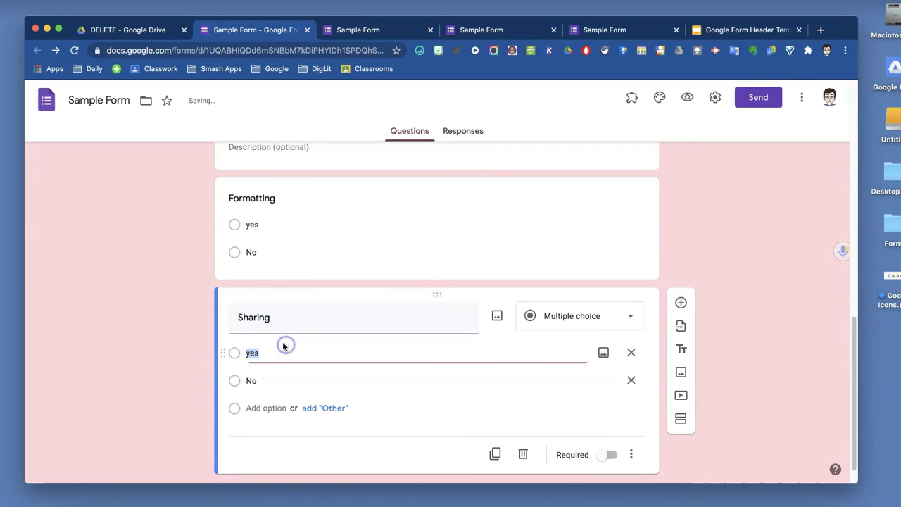
click(681, 418)
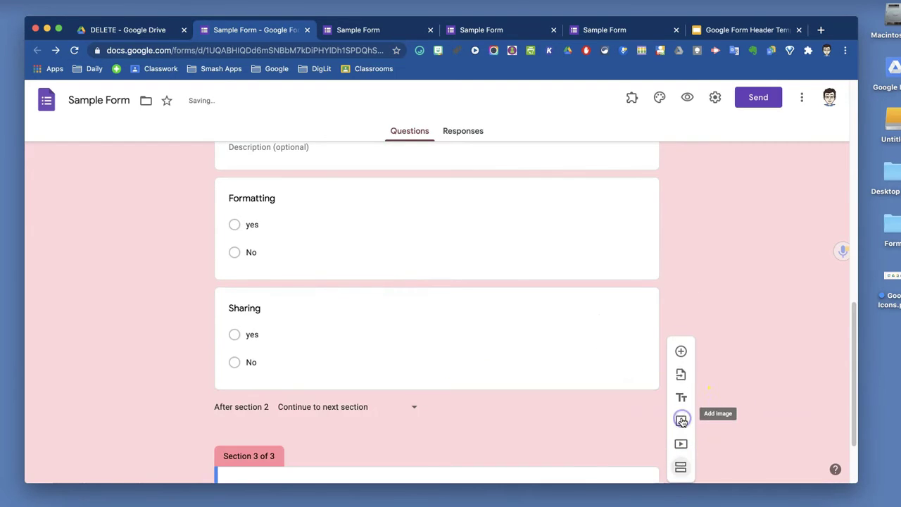
Title section 3 'Sheets' with a blank question, and add section 4 titled 'Forms'.
click(267, 397)
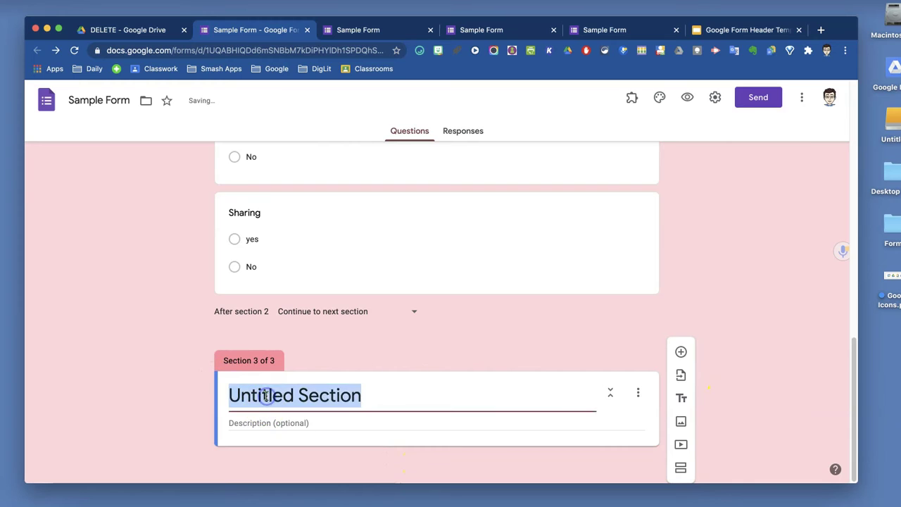
text(Sheets)
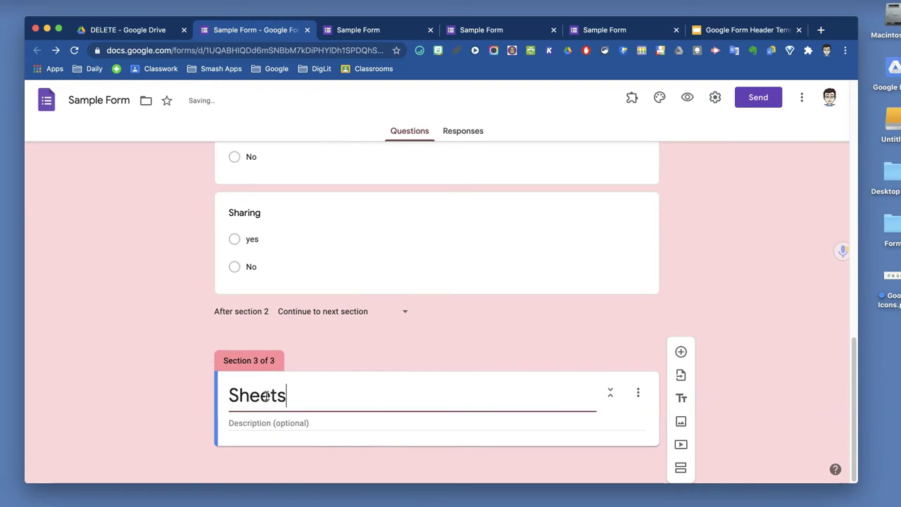
click(681, 353)
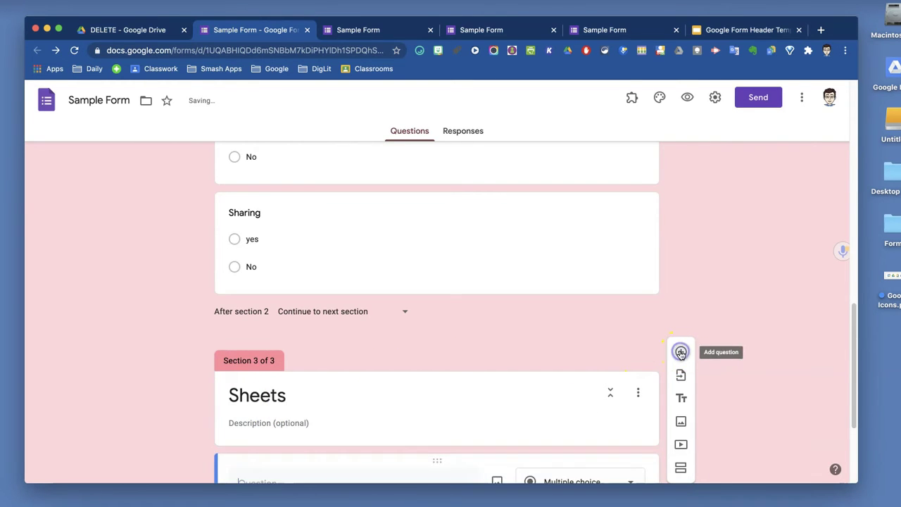
click(683, 422)
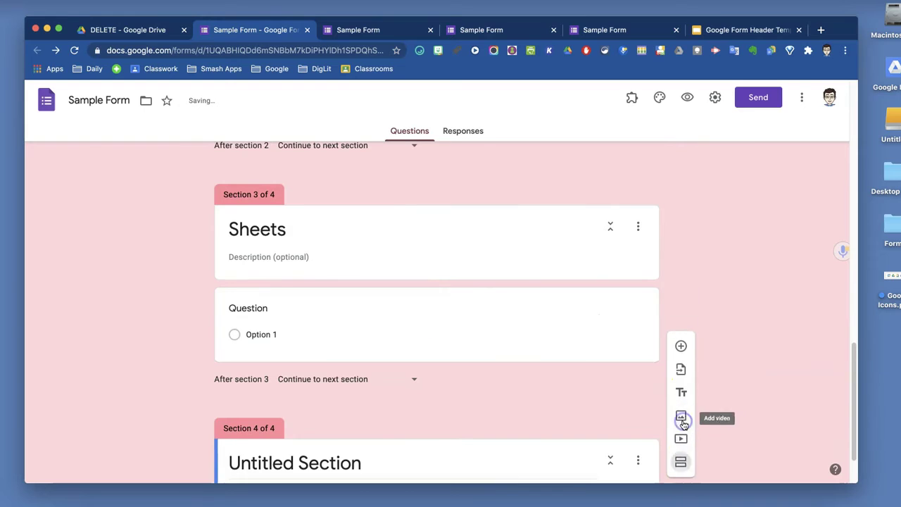
text(For)
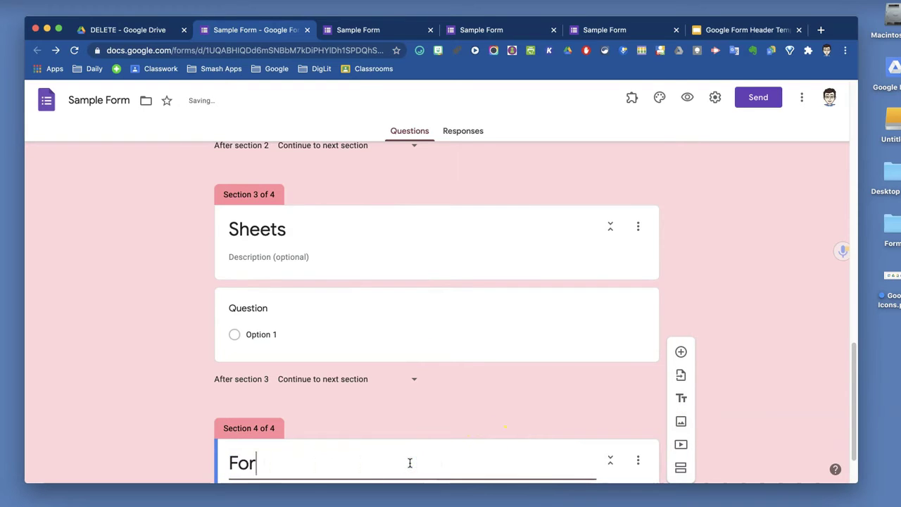
text(ms)
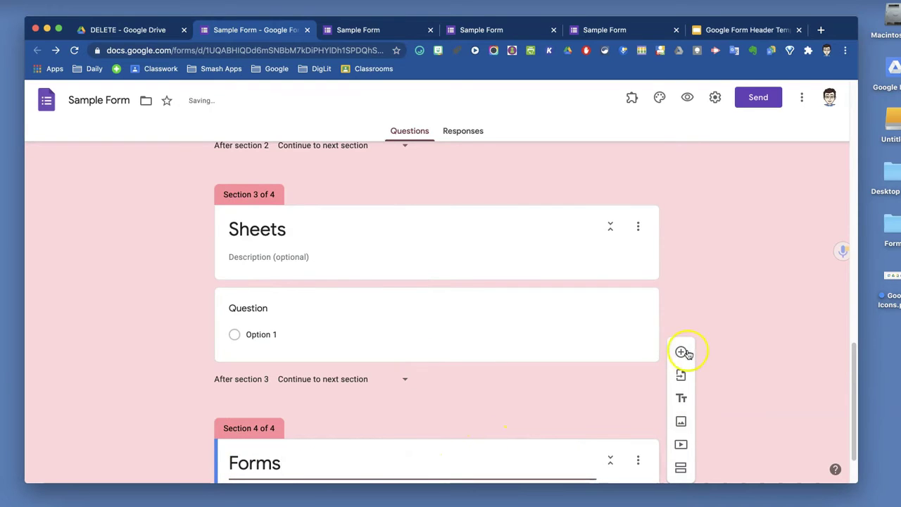
Give Forms a blank question, then add a 'Slides' section with its own blank question.
click(681, 351)
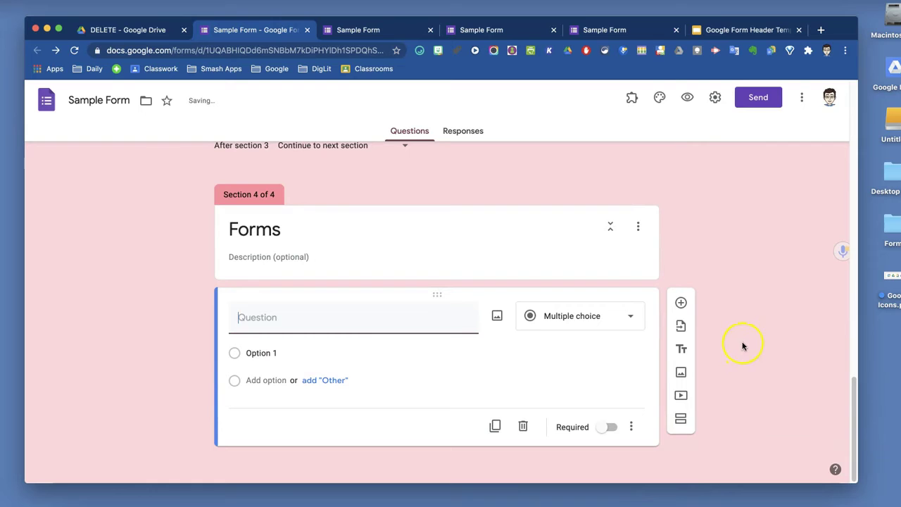
click(681, 415)
click(414, 461)
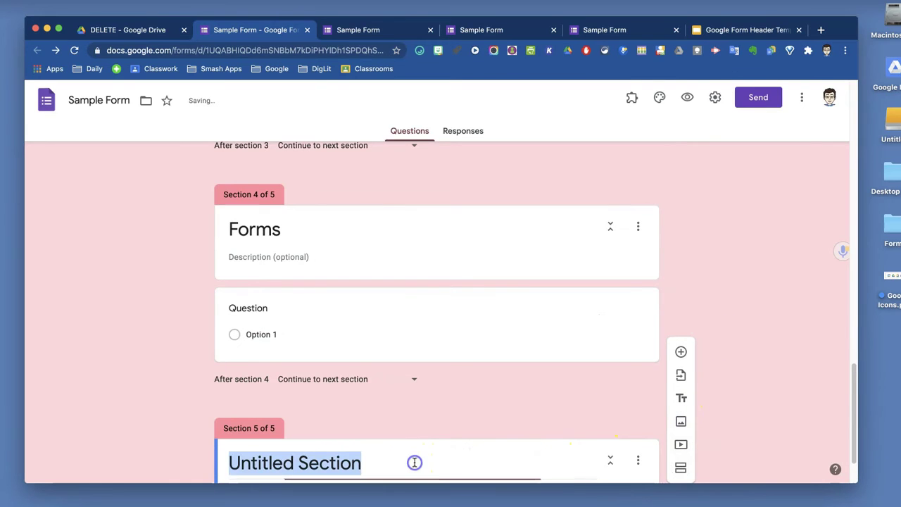
text(Slides)
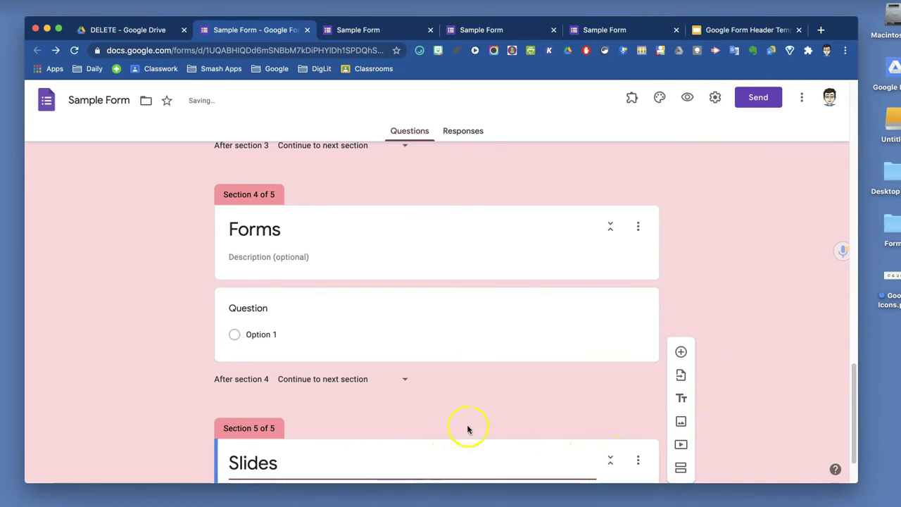
click(666, 353)
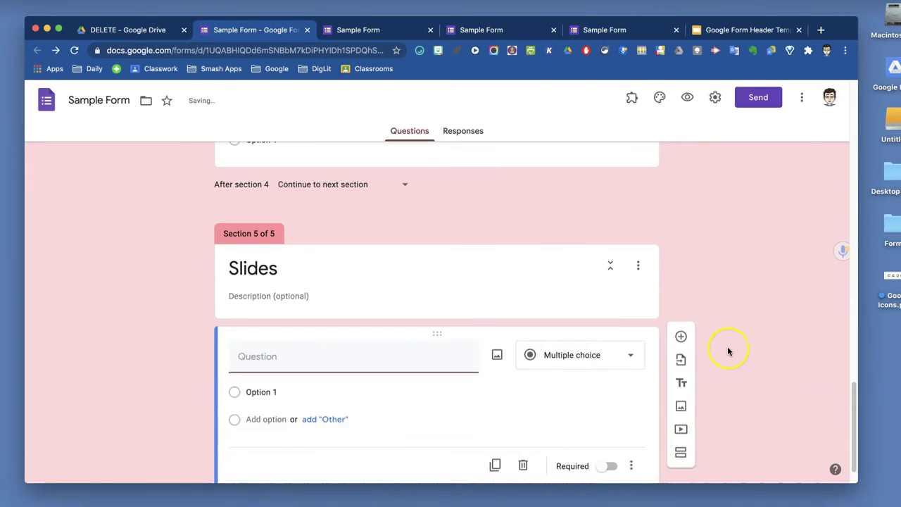
scroll(729, 349, up, 3)
scroll(728, 348, up, 5)
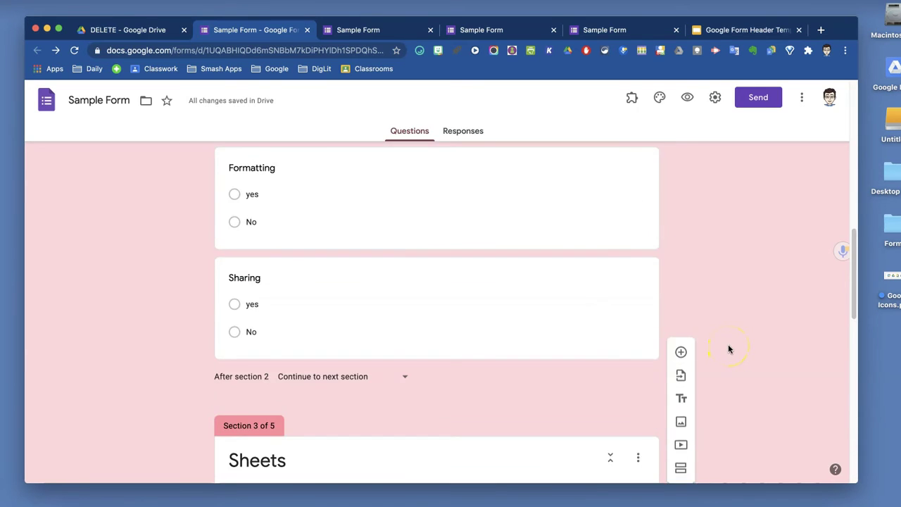
scroll(729, 348, up, 3)
scroll(729, 348, down, 10)
scroll(729, 348, down, 5)
scroll(729, 348, up, 1)
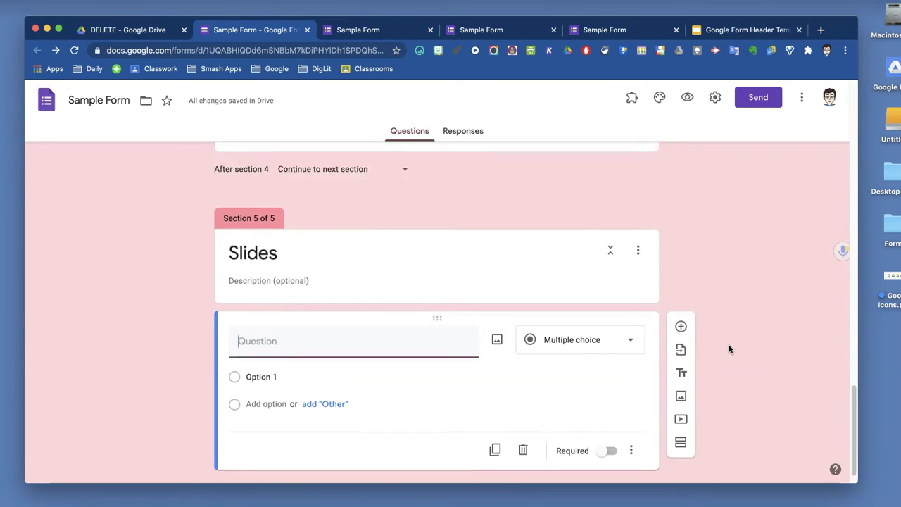
scroll(728, 348, up, 5)
scroll(729, 348, up, 5)
scroll(729, 349, up, 5)
scroll(729, 349, up, 2)
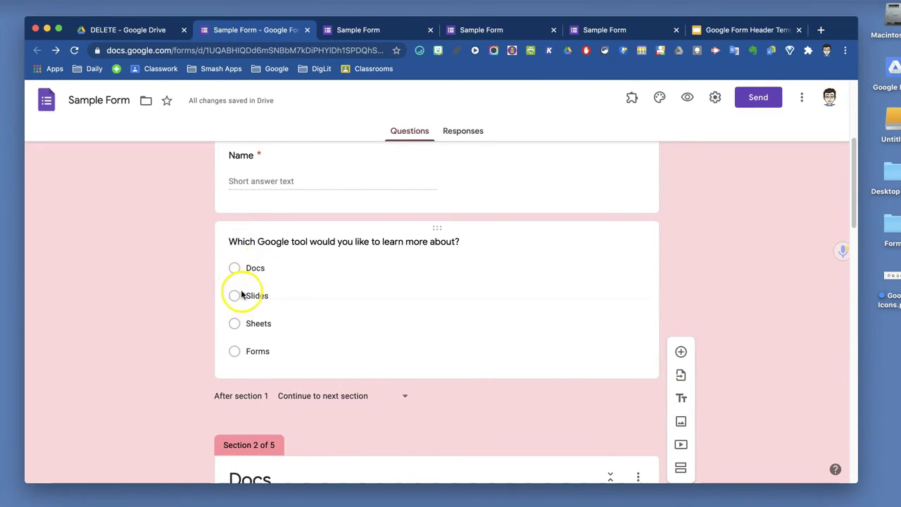
Route the Docs, Slides, Sheets and Forms answers to their matching sections.
click(457, 323)
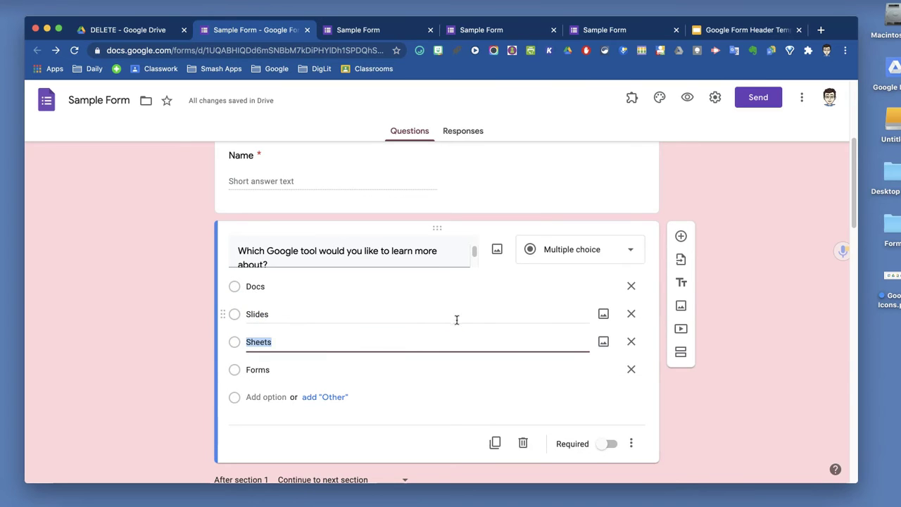
click(630, 443)
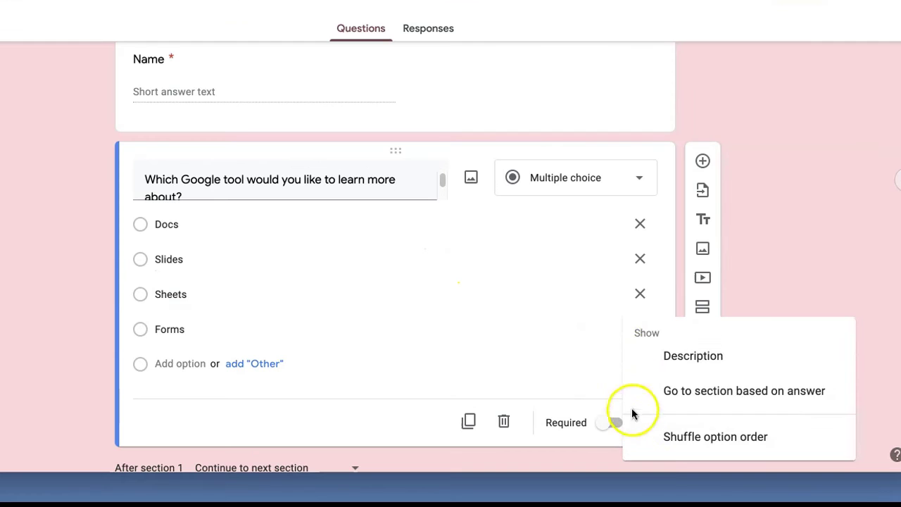
click(719, 393)
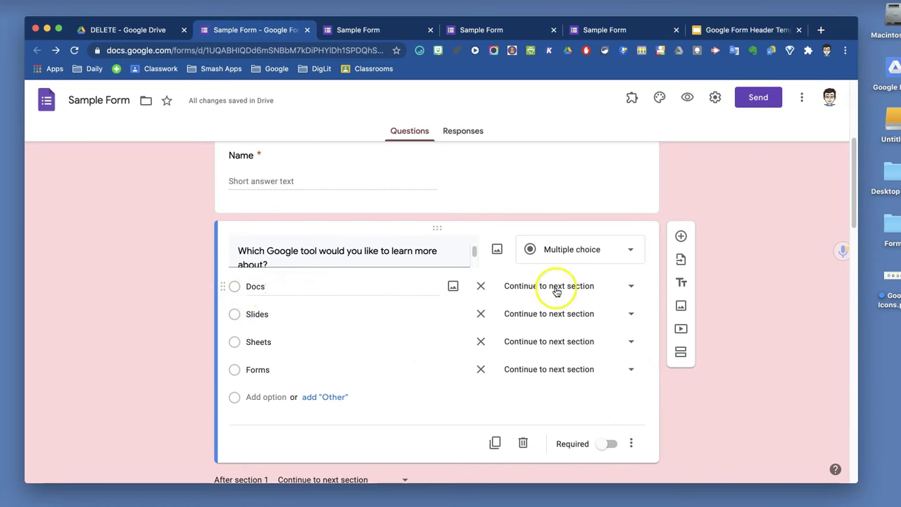
click(630, 286)
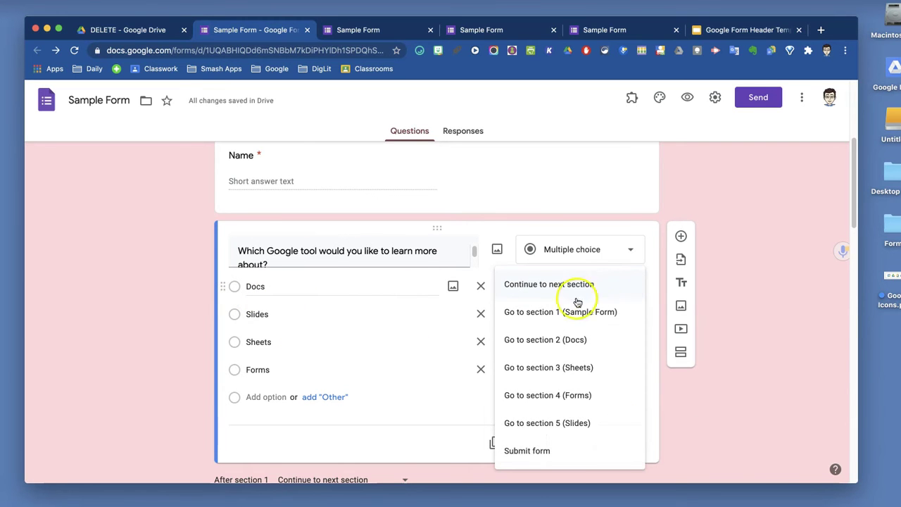
click(572, 341)
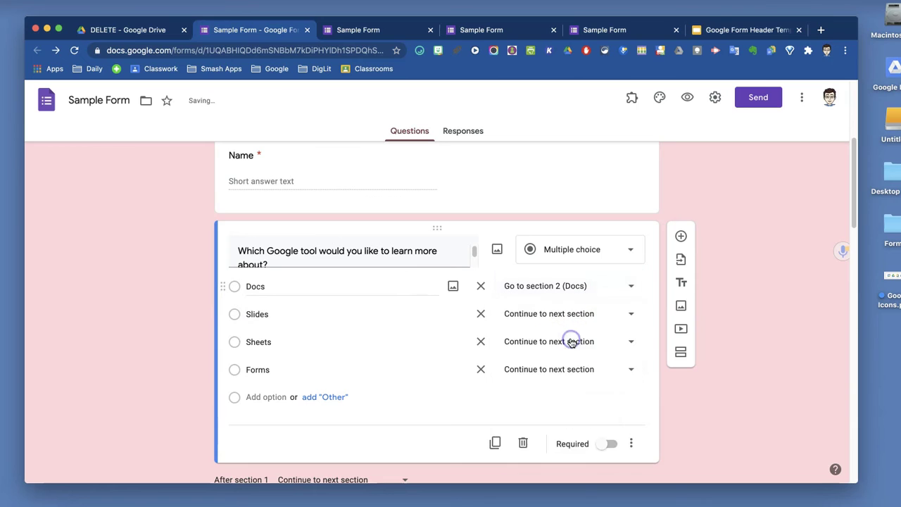
click(631, 315)
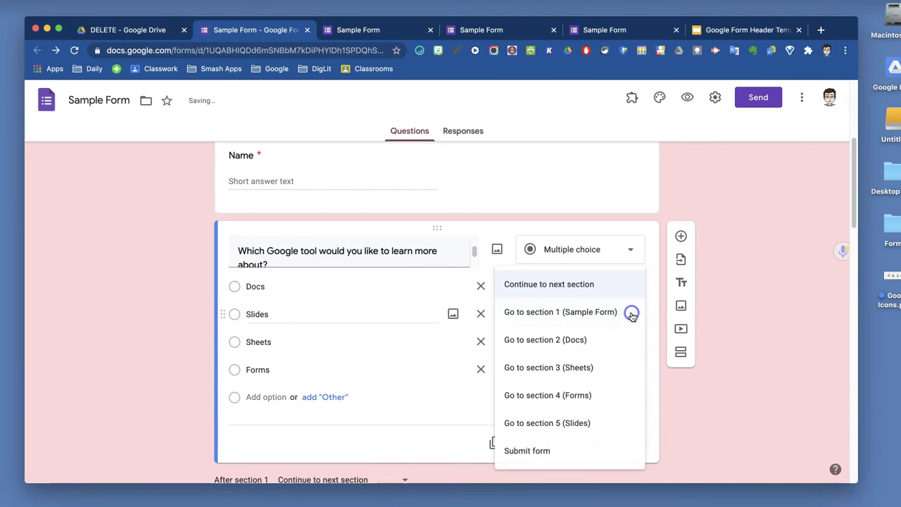
click(567, 423)
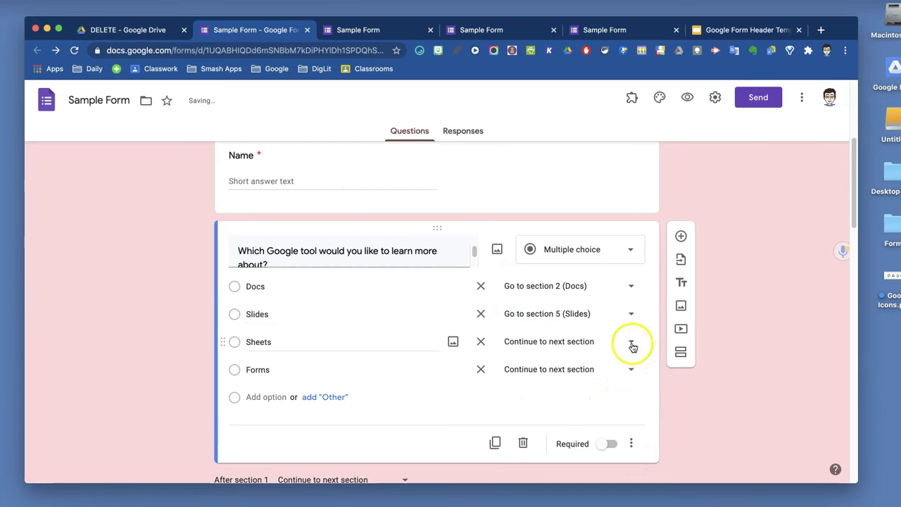
click(634, 344)
click(571, 371)
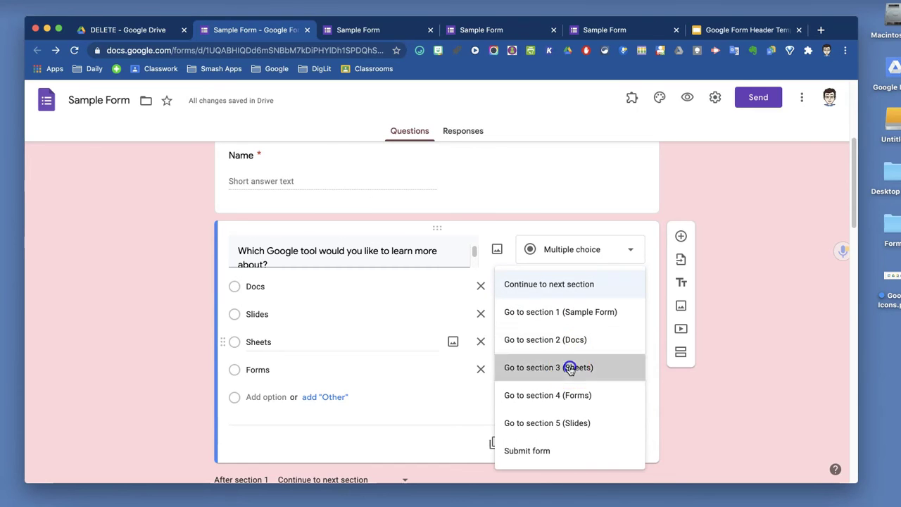
click(630, 369)
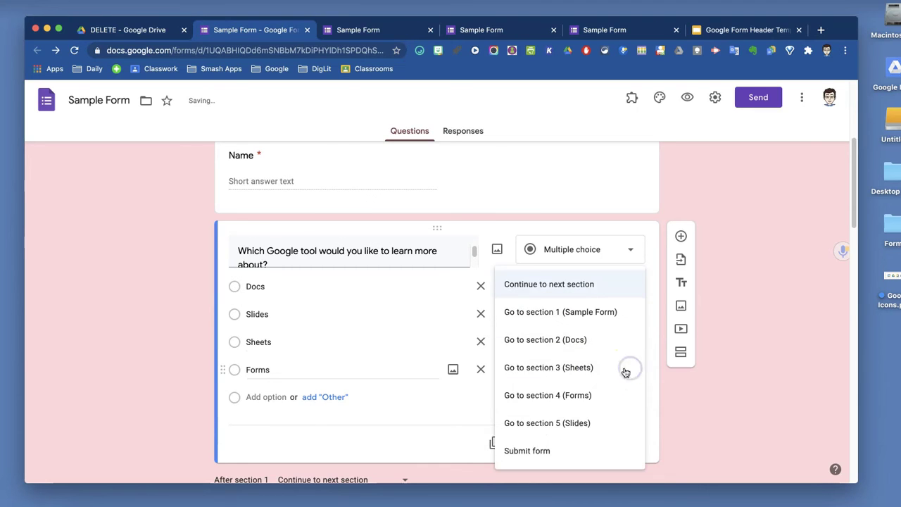
click(577, 395)
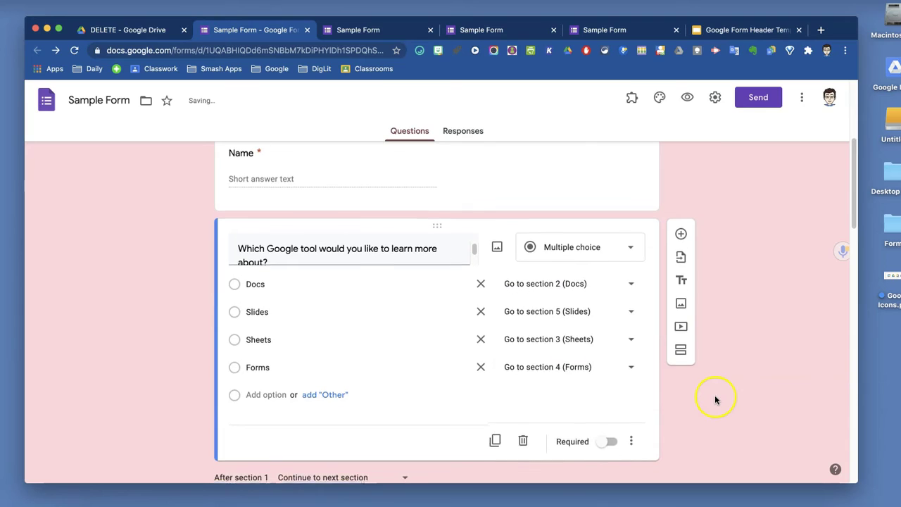
Make the tool question required and preview the form.
scroll(711, 400, down, 3)
click(613, 349)
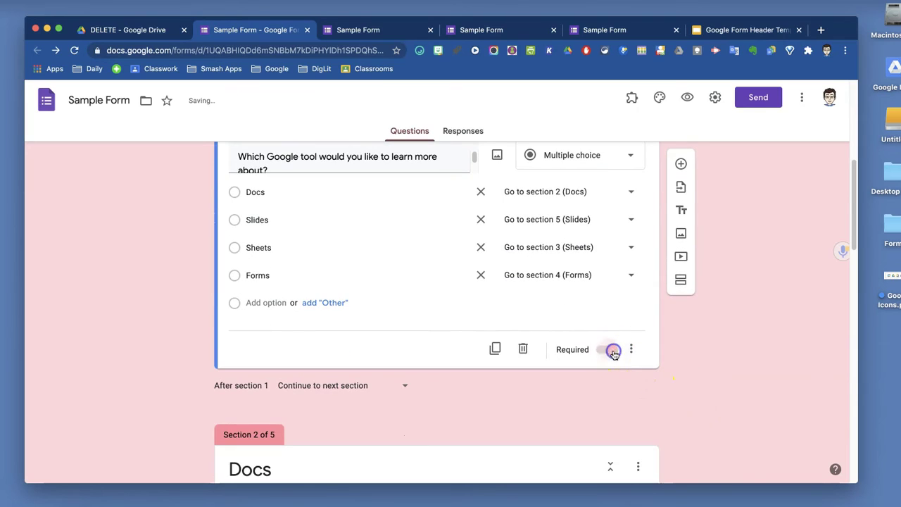
click(665, 414)
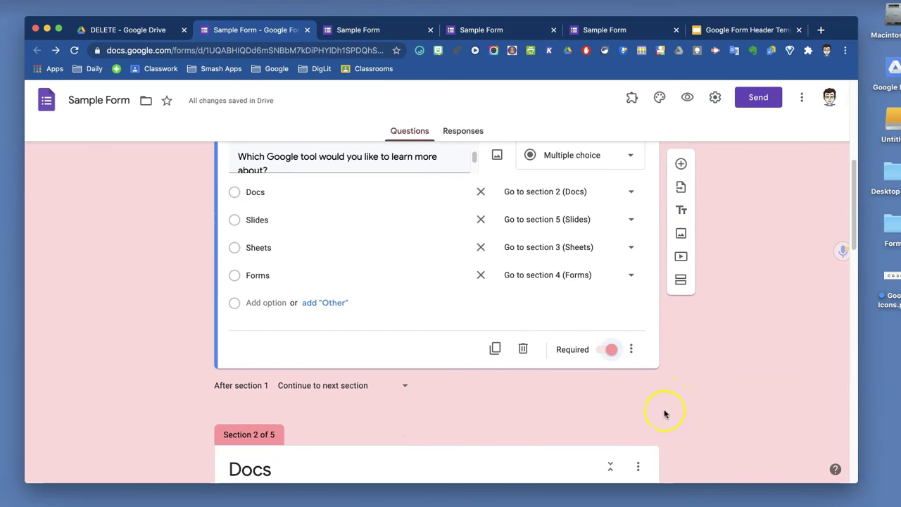
click(687, 97)
scroll(693, 212, down, 3)
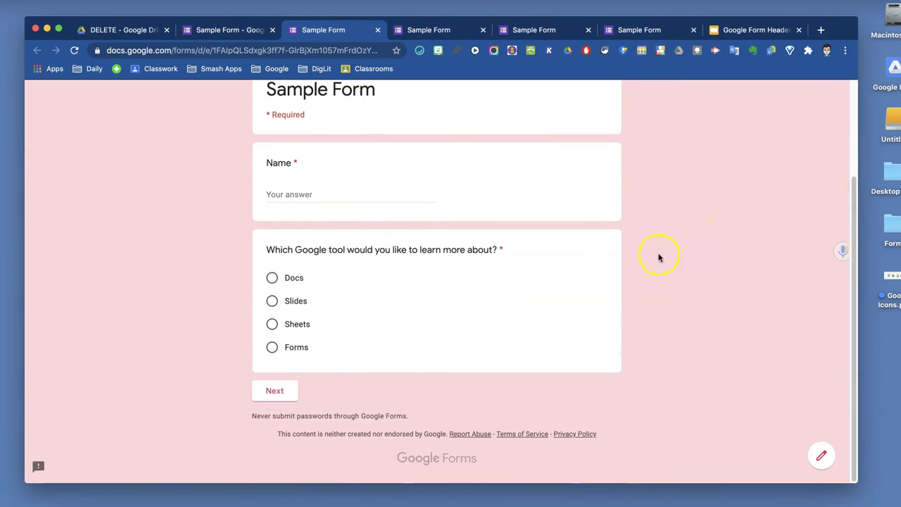
Choose Slides and enter name 'Em' in preview, reaching the Slides section, then return to the editor.
click(271, 302)
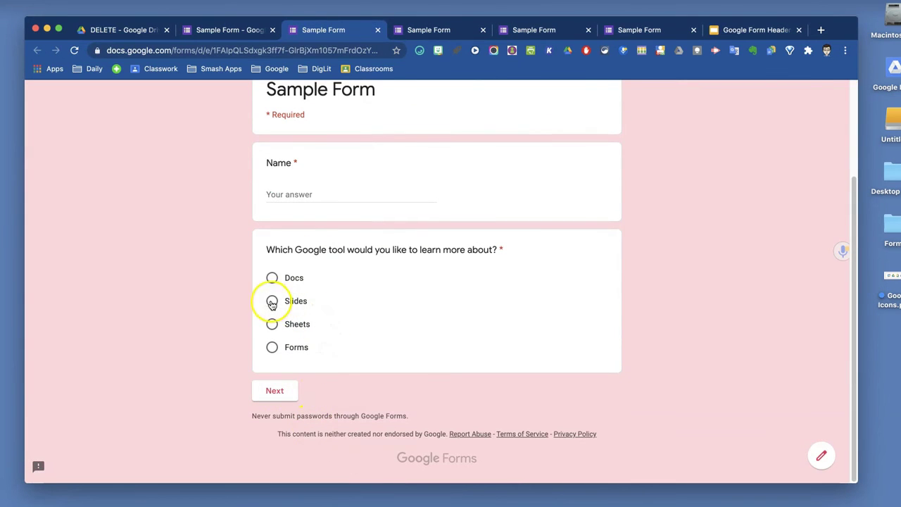
click(276, 391)
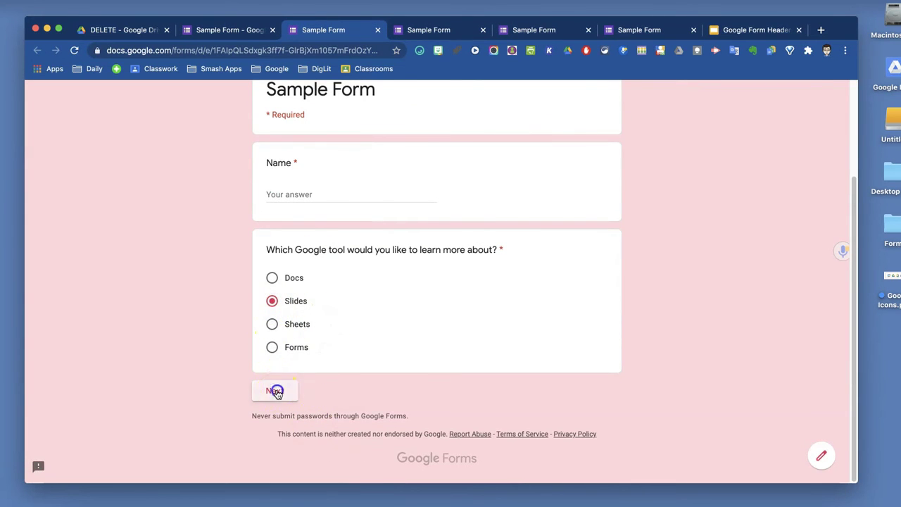
click(302, 194)
text(Emil)
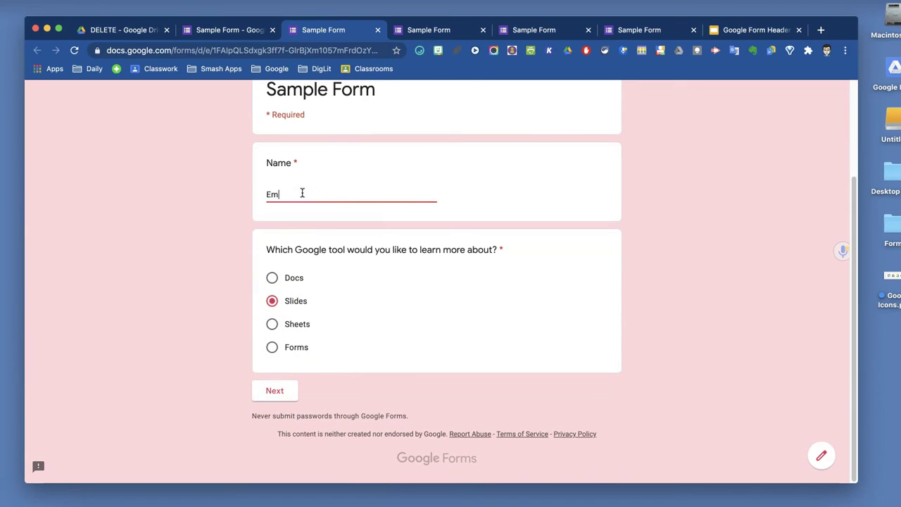
click(274, 390)
click(277, 314)
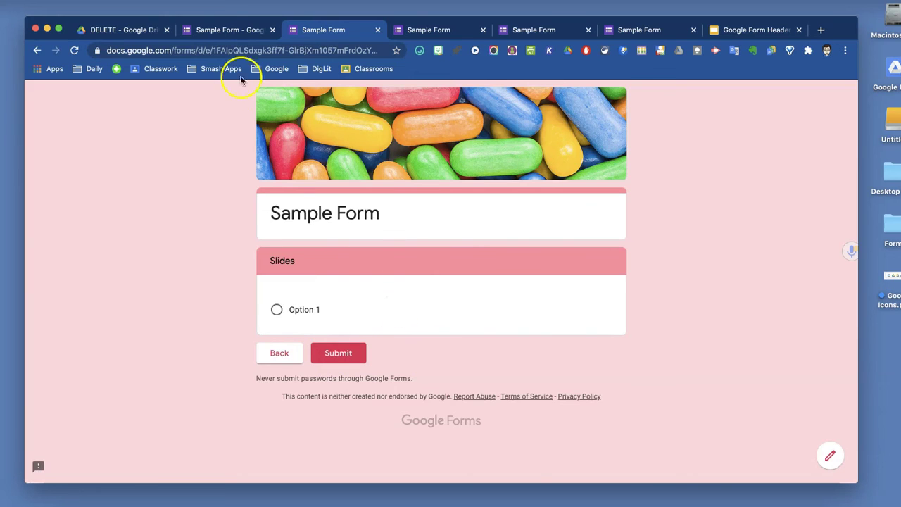
click(221, 33)
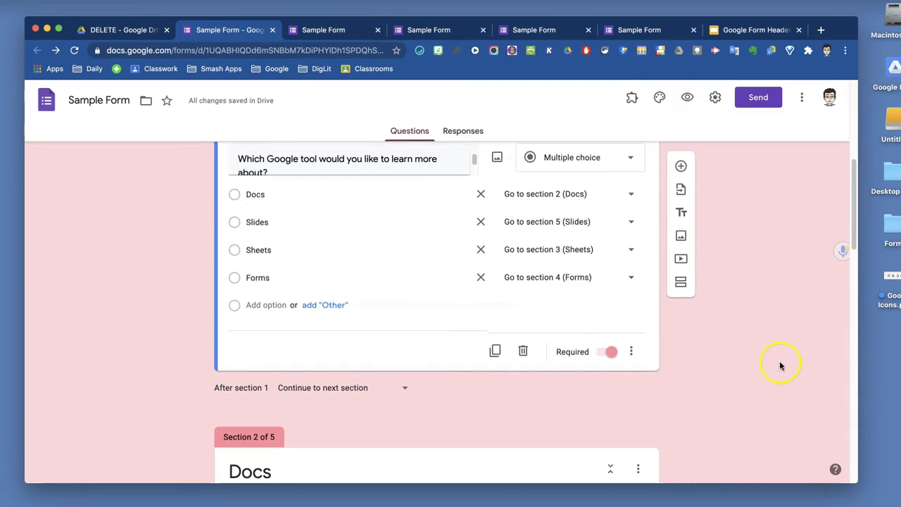
scroll(780, 360, up, 3)
scroll(781, 366, up, 3)
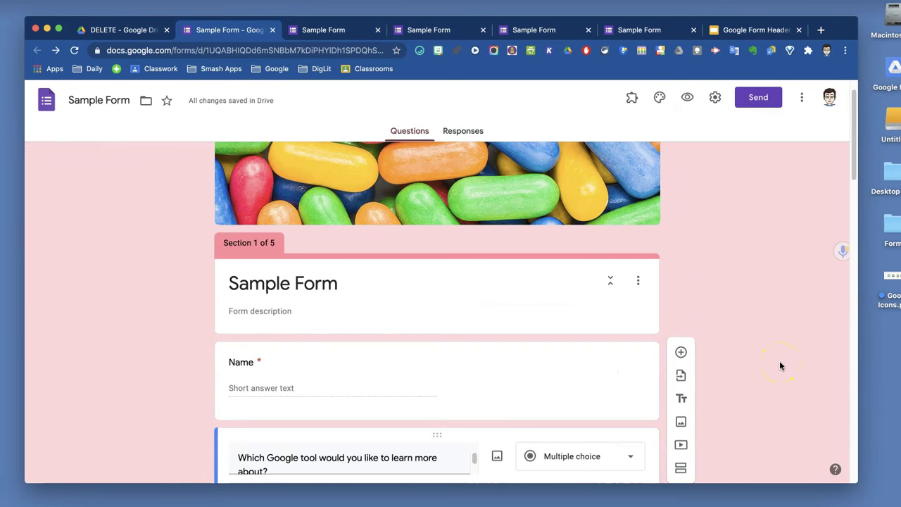
scroll(780, 365, down, 5)
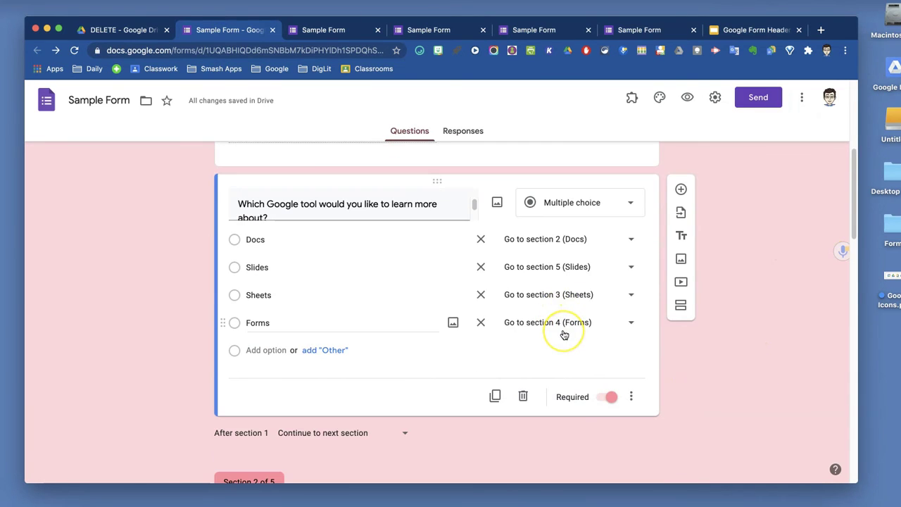